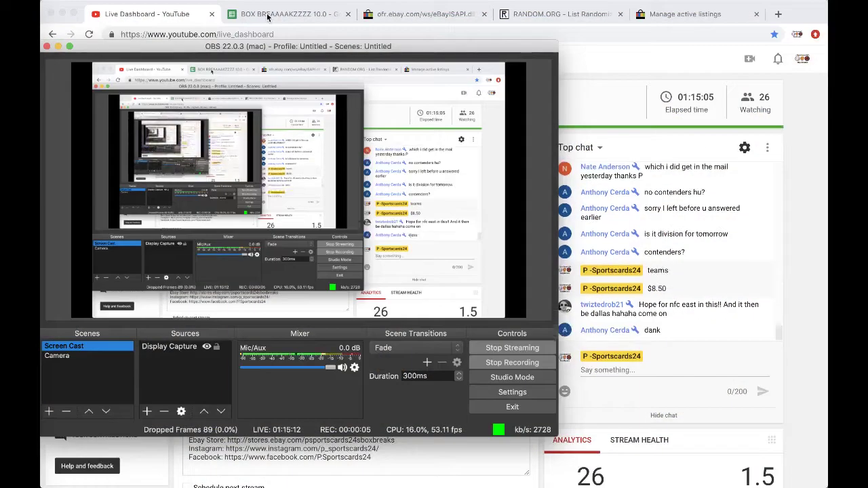
Bring the BOX BREAAAAKZZZZ spreadsheet tab in front of the OBS window.
left_click(270, 24)
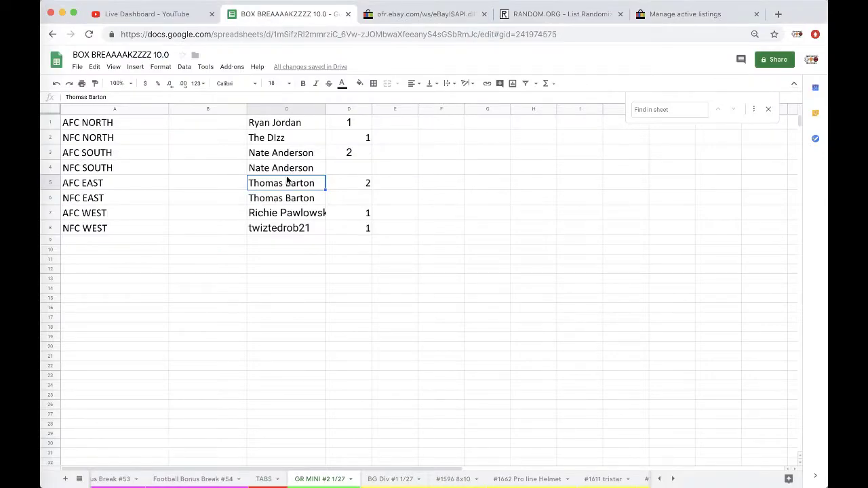
Widen column C so the full buyer names fit, and copy the whole column.
left_click(293, 139)
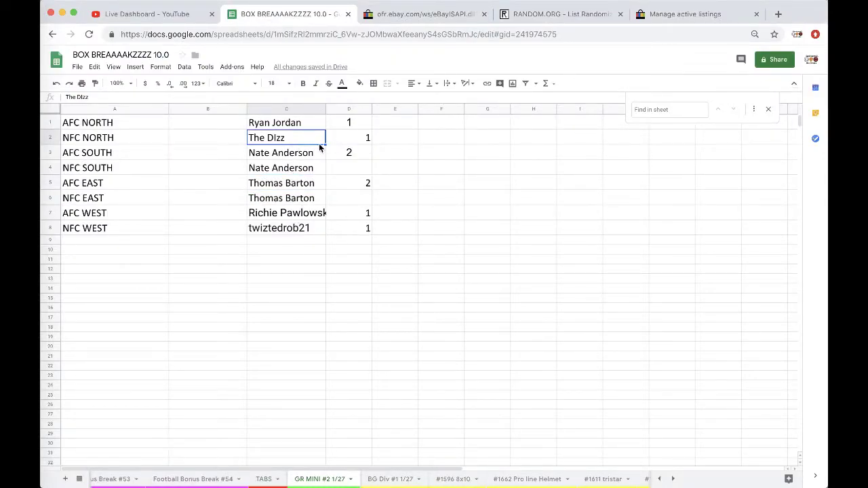
left_click_drag(326, 108, 332, 109)
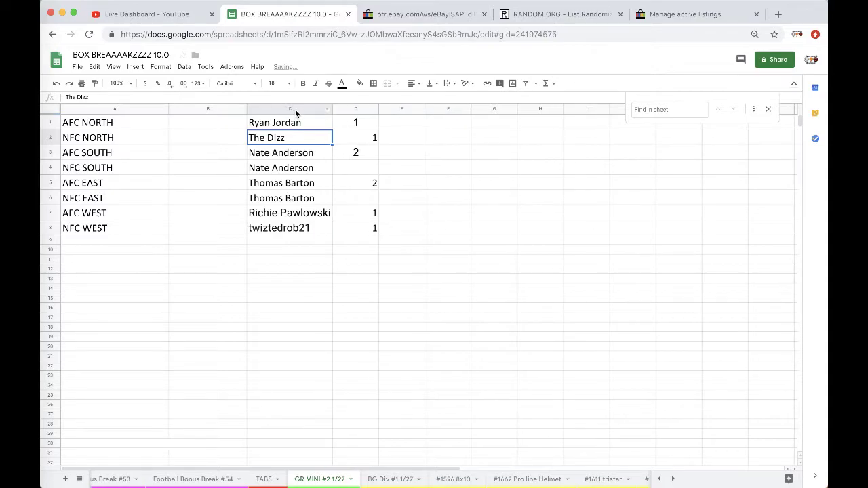
left_click(296, 111)
key("ctrl+c")
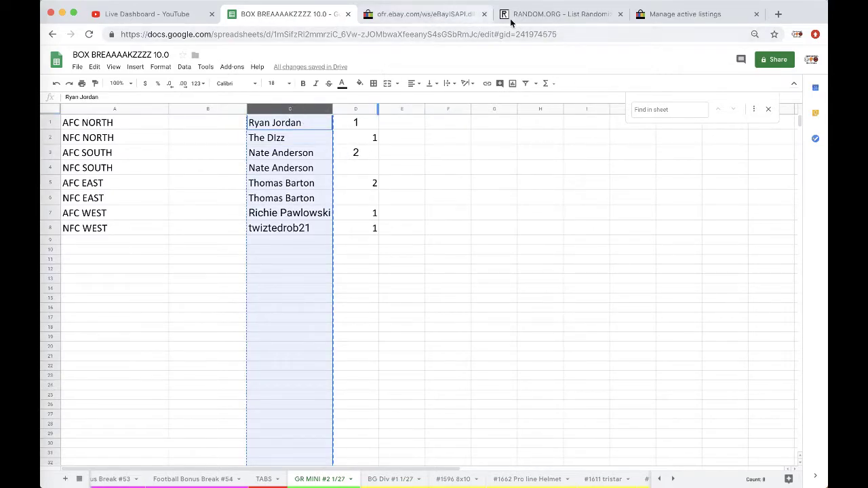
Paste the eight buyer names into RANDOM.ORG, shuffle them three times, and select the result.
left_click(515, 20)
left_click(518, 31)
key("Return")
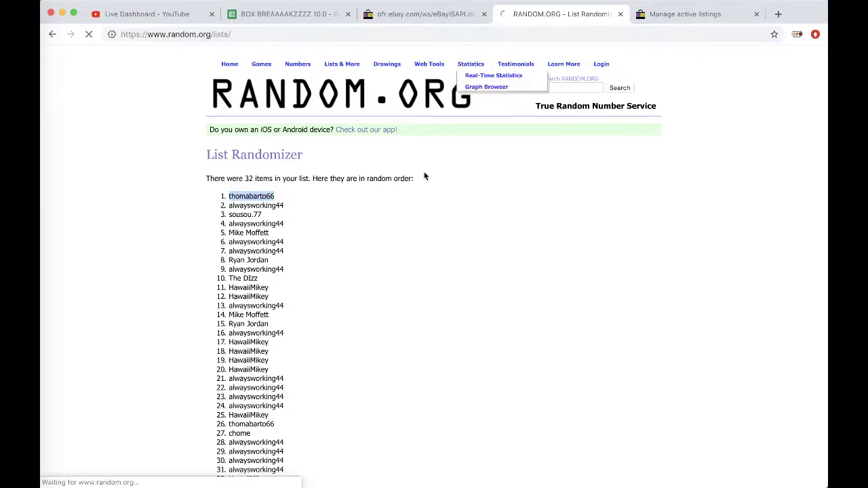
left_click(224, 404)
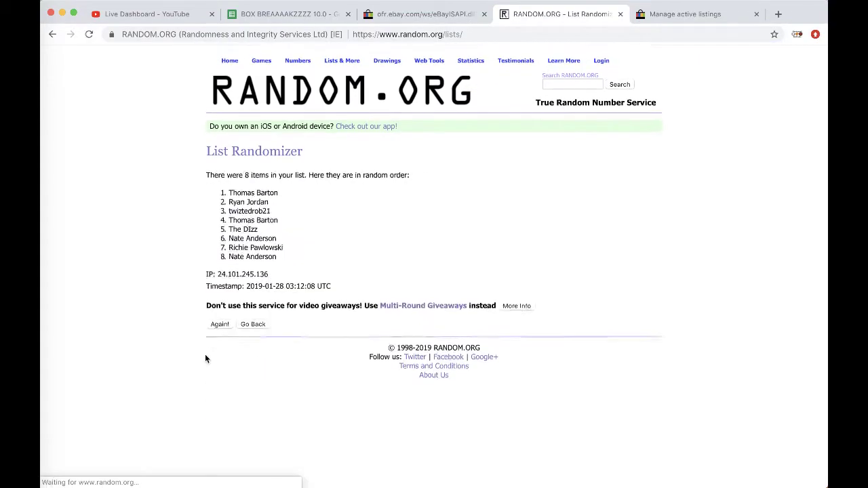
left_click(218, 347)
left_click(216, 347)
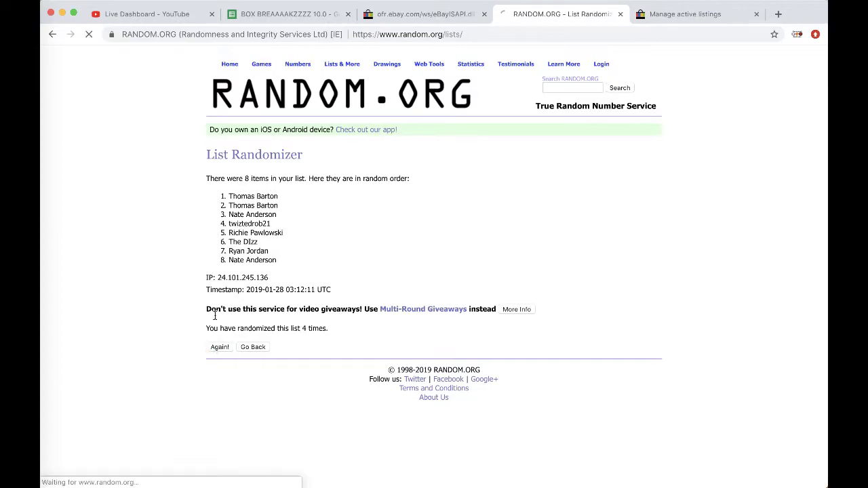
mouse_move(228, 196)
left_mouse_down()
mouse_move(322, 283)
mouse_move(307, 270)
left_mouse_up()
Paste the randomized names into column B and set them to font size 18.
left_click(274, 13)
left_click(217, 109)
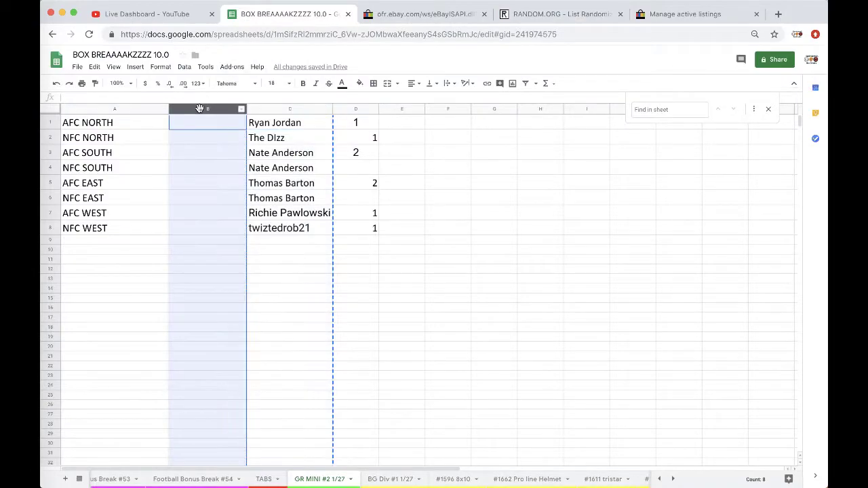
key("super+v")
left_click(274, 83)
left_click(275, 215)
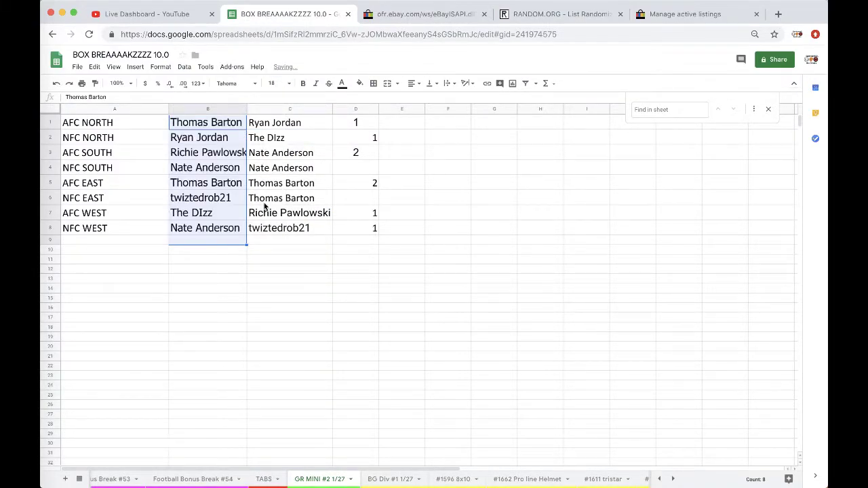
Review each division's buyer from AFC NORTH to NFC WEST, then switch the stream to camera view.
left_click(206, 123)
left_click(210, 138)
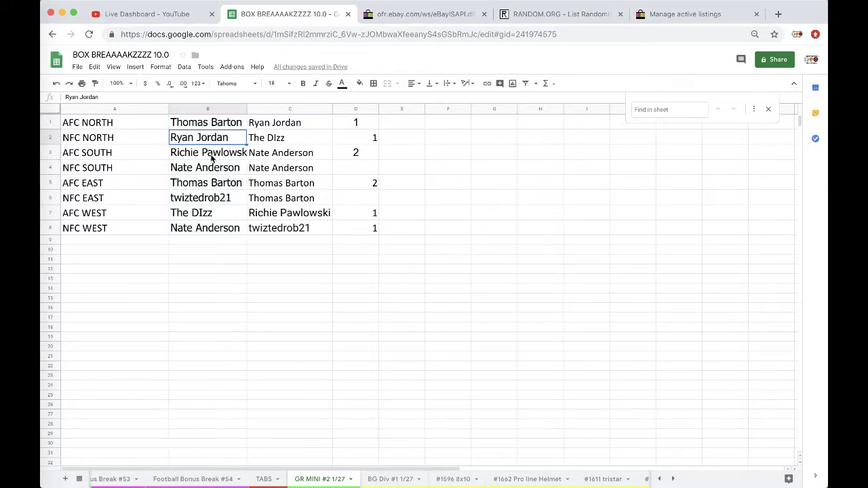
left_click(210, 152)
left_click(203, 170)
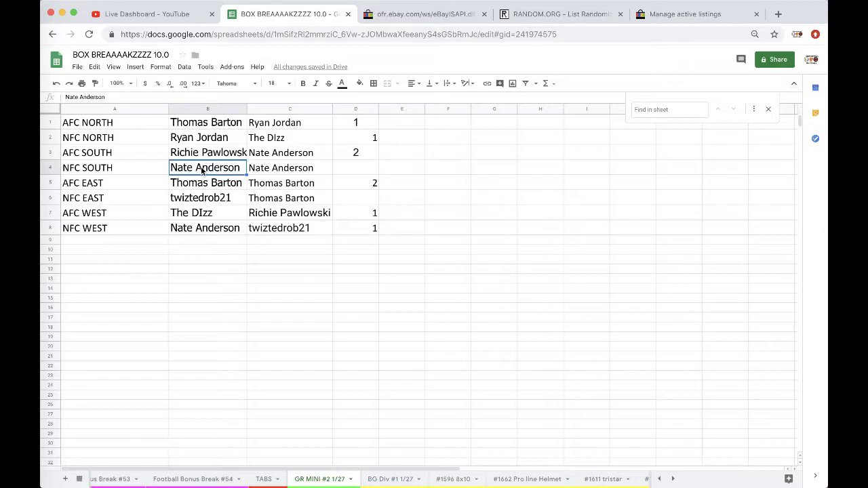
left_click(198, 189)
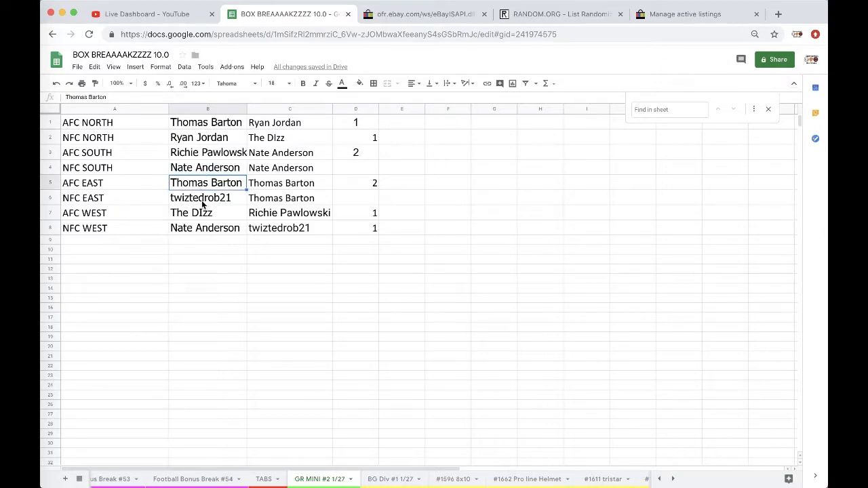
left_click(203, 200)
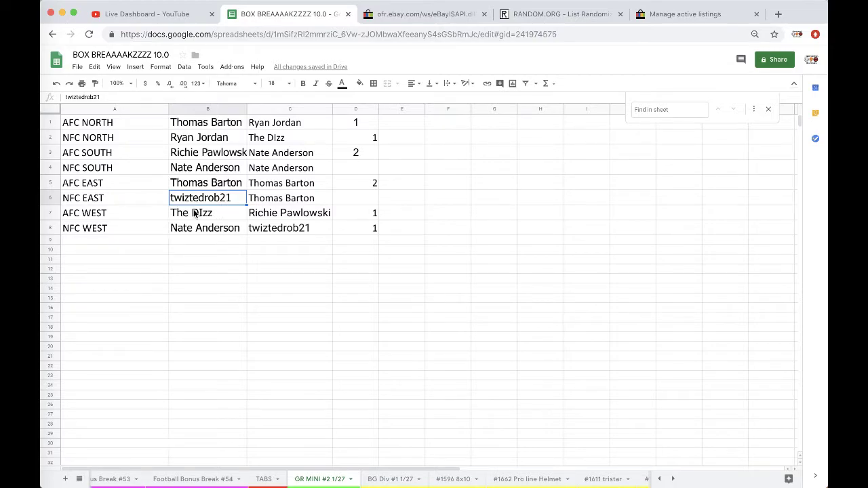
left_click(180, 229)
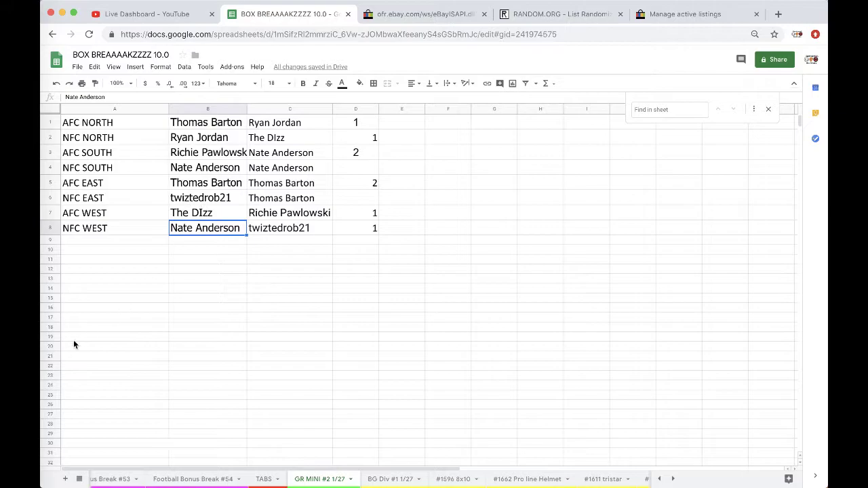
left_click(20, 327)
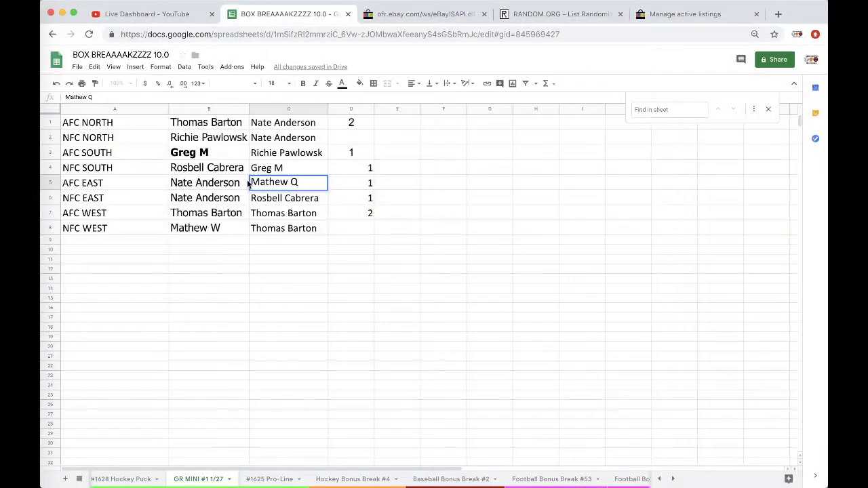
Bold the NFC NORTH buyer in B2, auto-fit column B, and copy column C's buyer list.
left_click(229, 133)
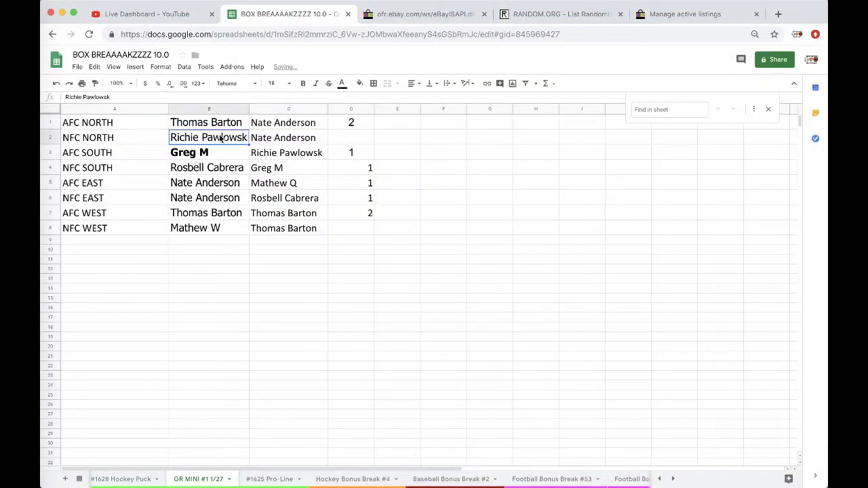
left_click(301, 85)
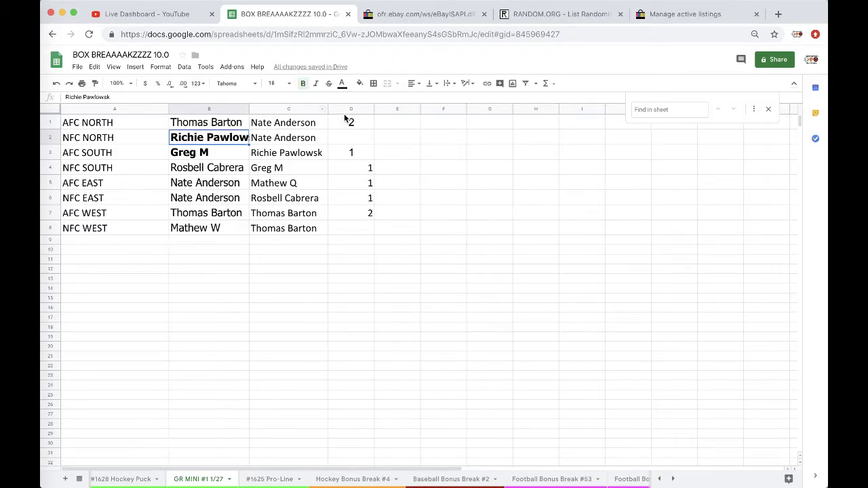
double_click(249, 107)
left_click(301, 110)
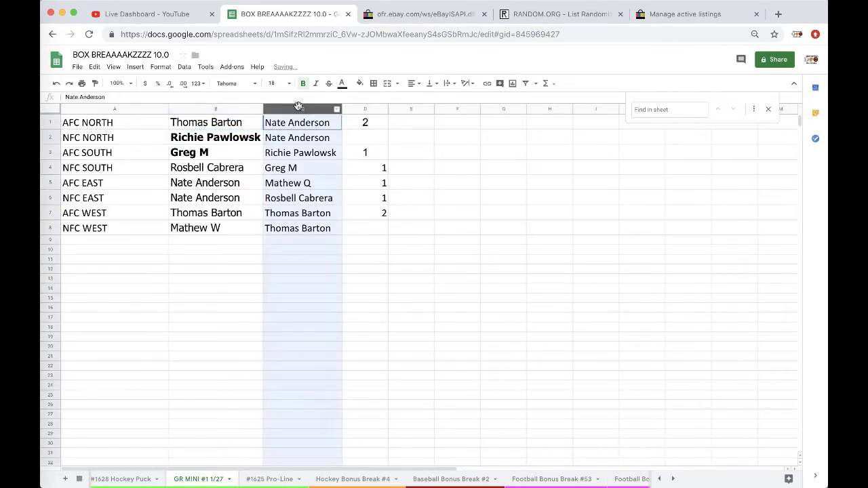
key("ctrl+c")
Paste the GR MINI #1 buyer list into RANDOM.ORG, randomize it four times, and select the top name.
left_click(536, 15)
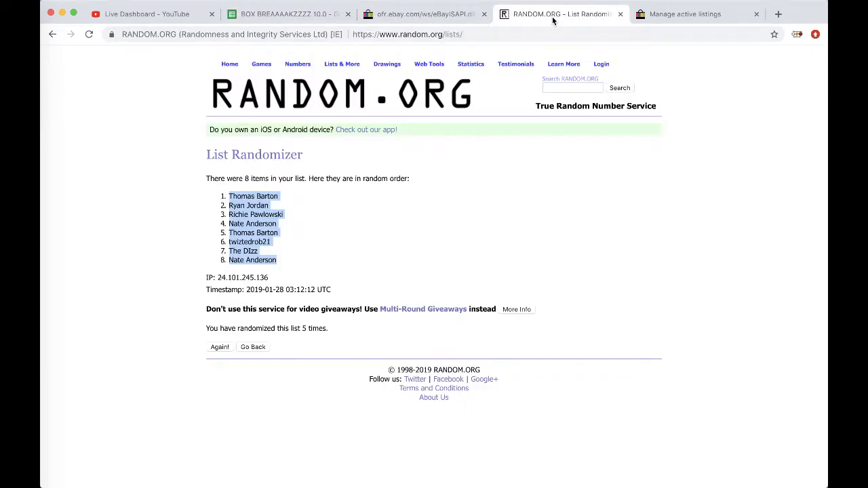
key("Return")
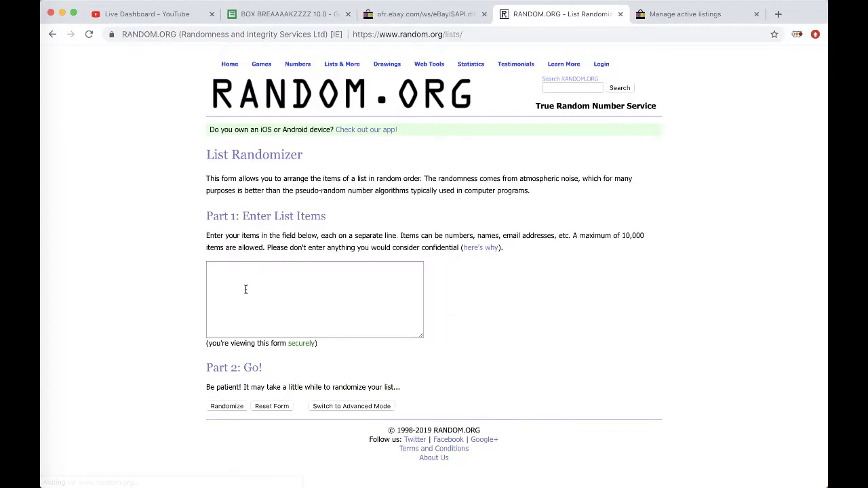
left_click(244, 288)
key("ctrl+v")
left_click(218, 407)
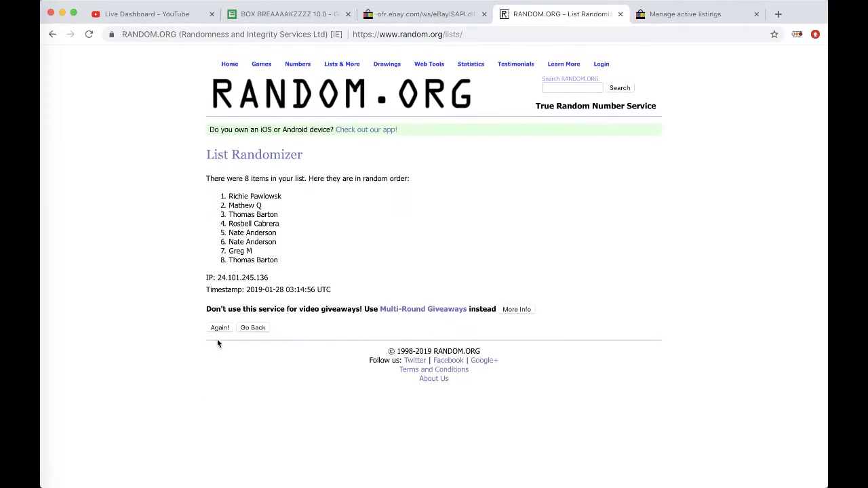
left_click(219, 329)
left_click(219, 346)
left_click(219, 346)
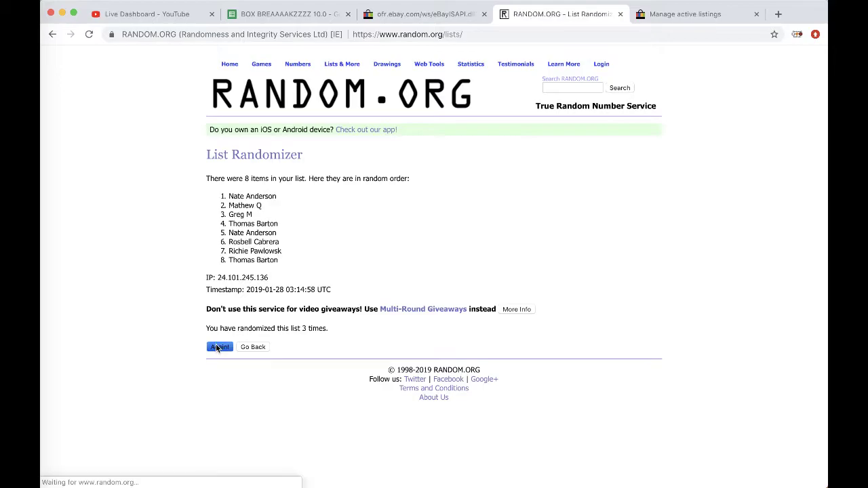
triple_click(240, 196)
Bold the NFC NORTH buyer in B2 of the GR MINI #2 1/27 sheet.
left_click(273, 14)
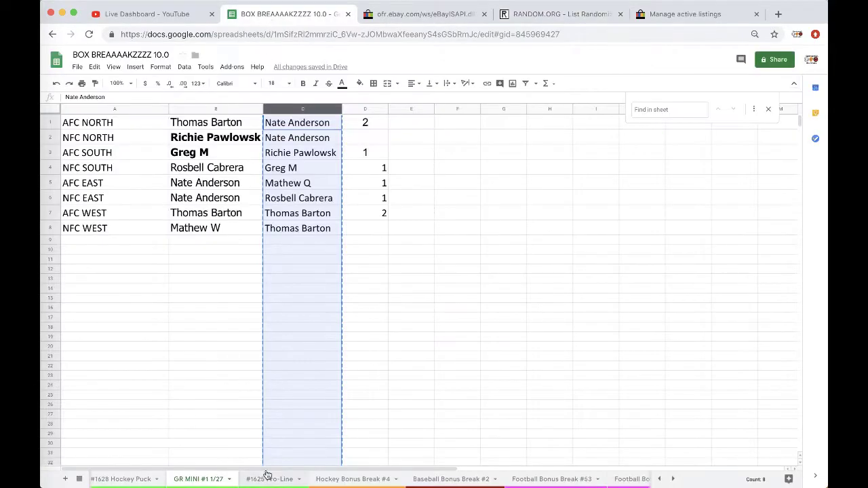
scroll(248, 482, "left", 3)
scroll(248, 481, "right", 4)
scroll(248, 481, "right", 6)
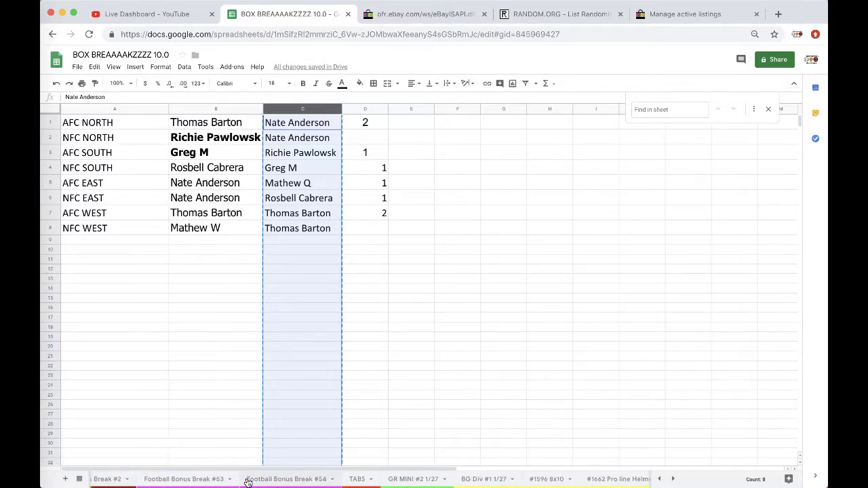
left_click(405, 479)
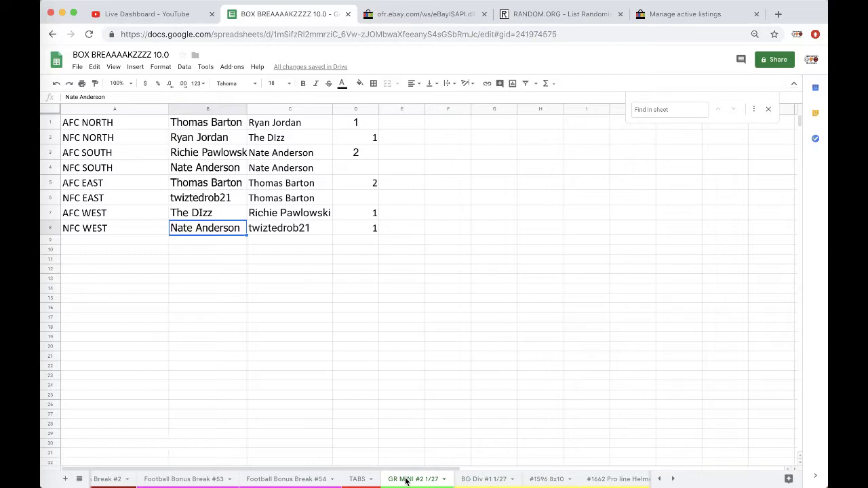
scroll(405, 480, "left", 2)
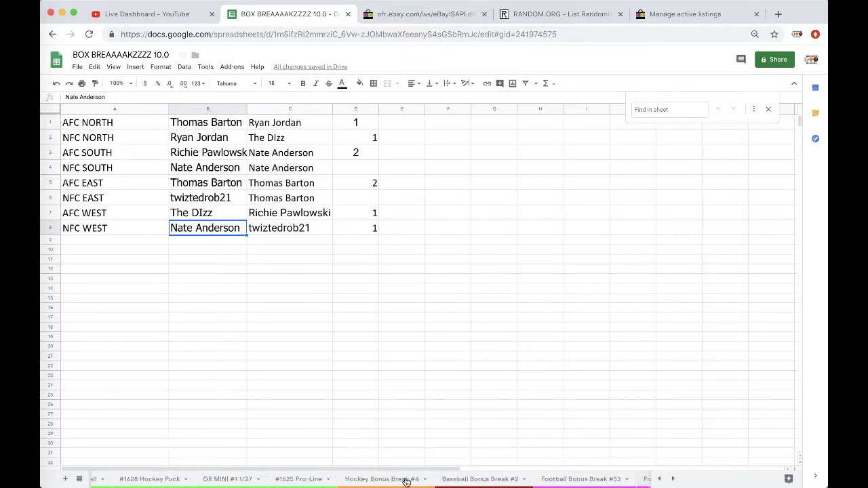
scroll(406, 481, "right", 5)
left_click(217, 141)
left_click(302, 83)
Remove the bold from B2 in GR MINI #1 1/27, then return to GR MINI #2 1/27.
scroll(214, 481, "left", 5)
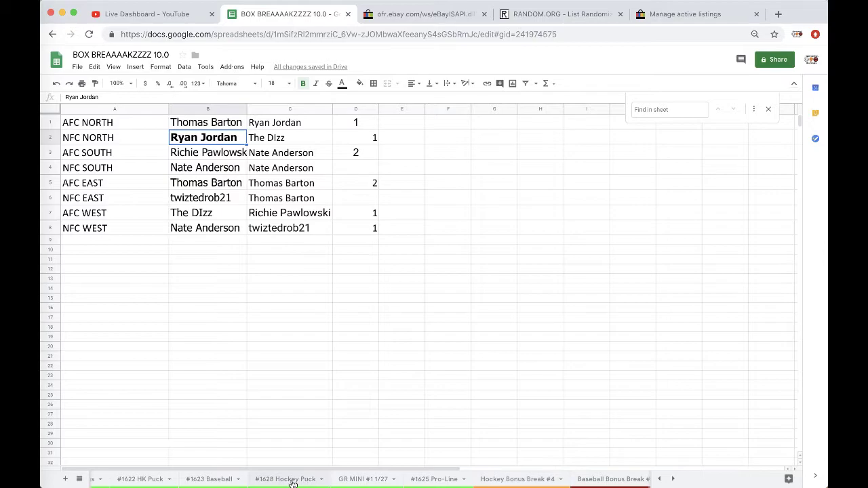
left_click(353, 480)
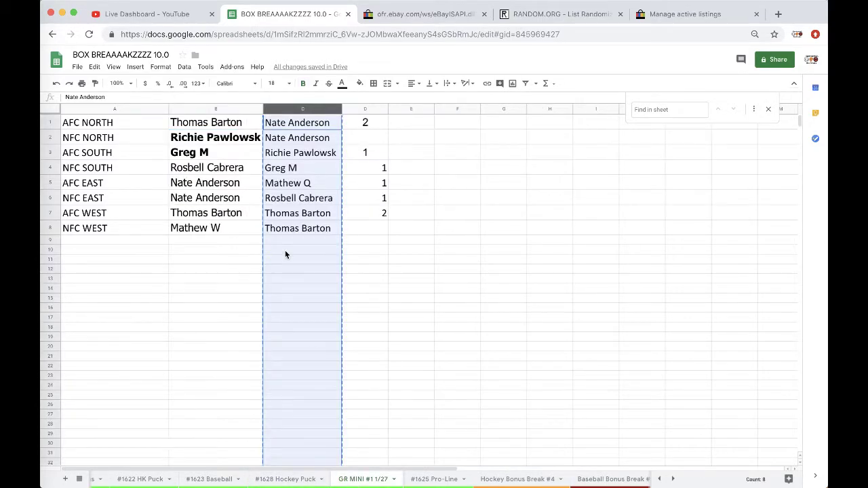
left_click(222, 143)
left_click(303, 83)
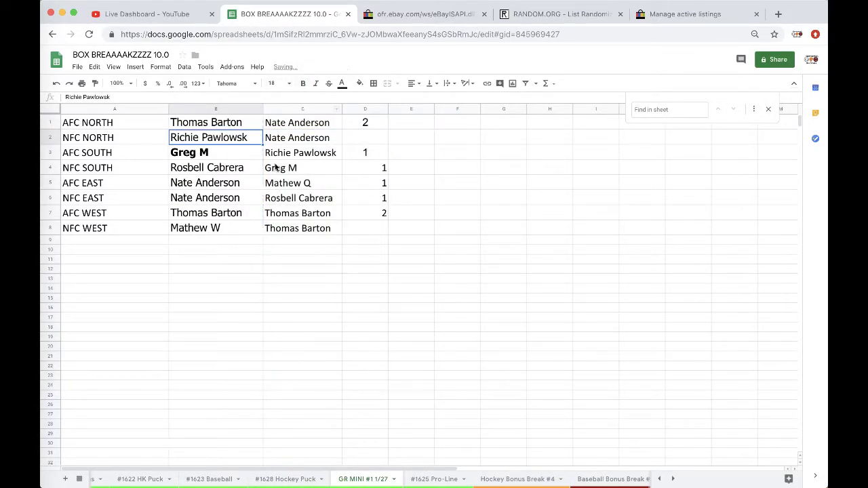
left_click(221, 155)
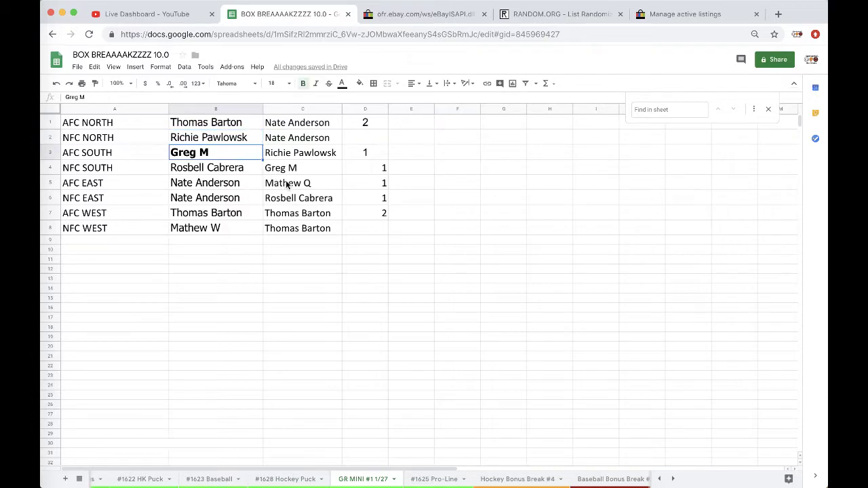
scroll(325, 265, "down", 3)
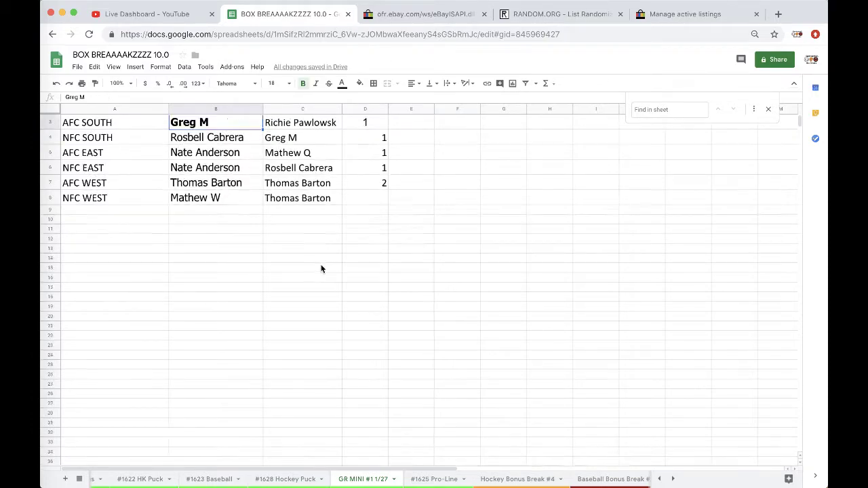
scroll(323, 283, "up", 3)
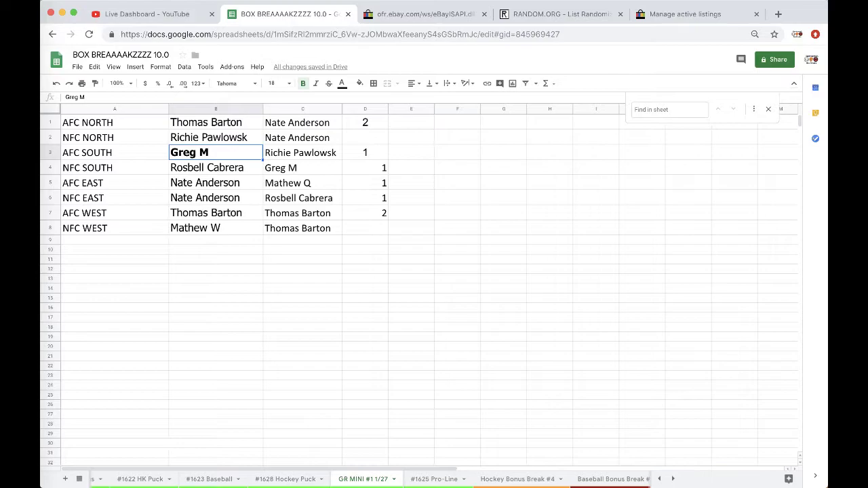
scroll(431, 478, "right", 5)
left_click(556, 479)
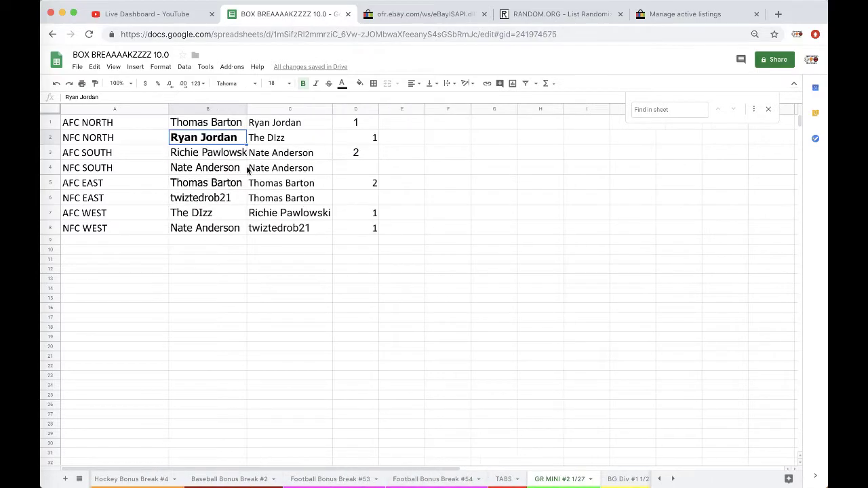
Copy the GR MINI #2 buyer names in column C and reload a blank RANDOM.ORG list form.
left_click(297, 108)
key("super+c")
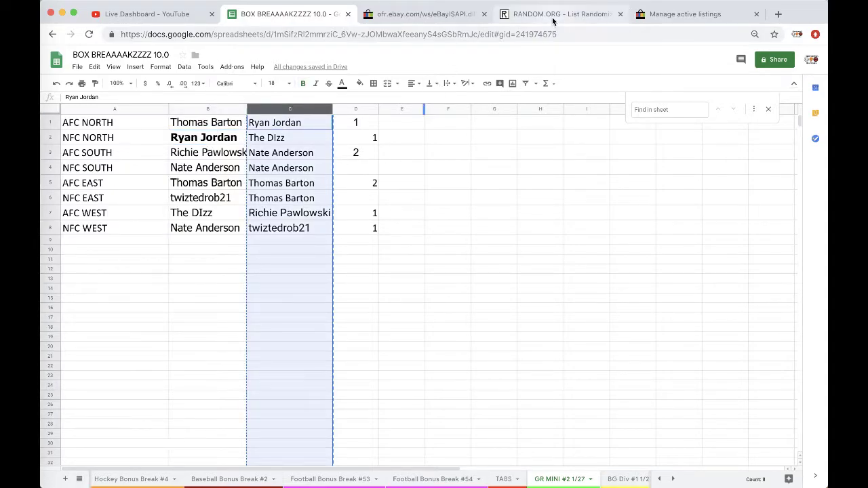
left_click(553, 15)
left_click(552, 34)
key("Return")
Paste the eight names, shuffle them four times, and select the top name.
left_click(300, 292)
key("super+v")
left_click(229, 407)
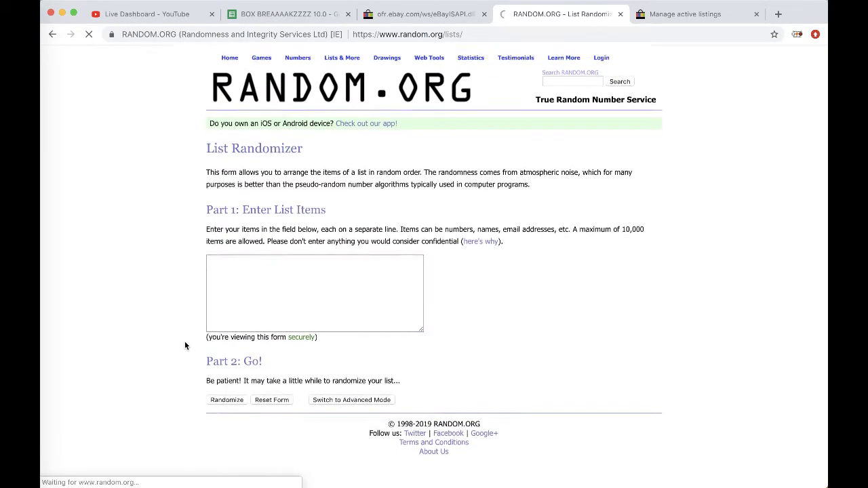
left_click(219, 327)
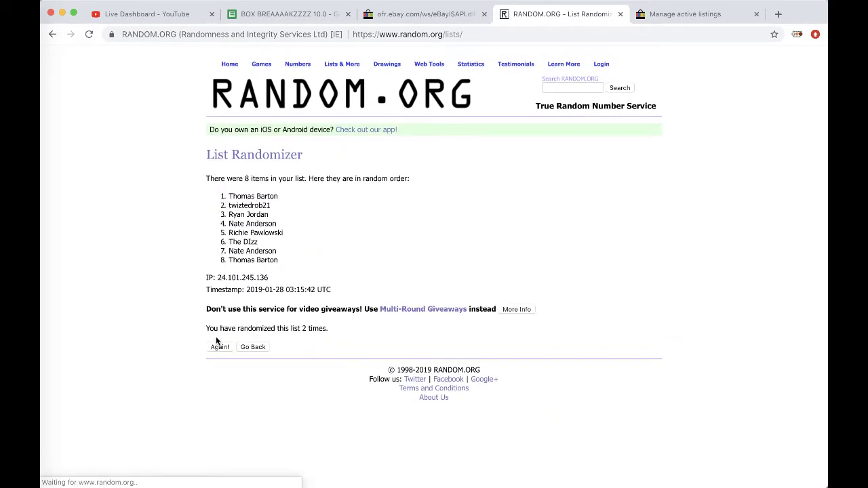
left_click(216, 347)
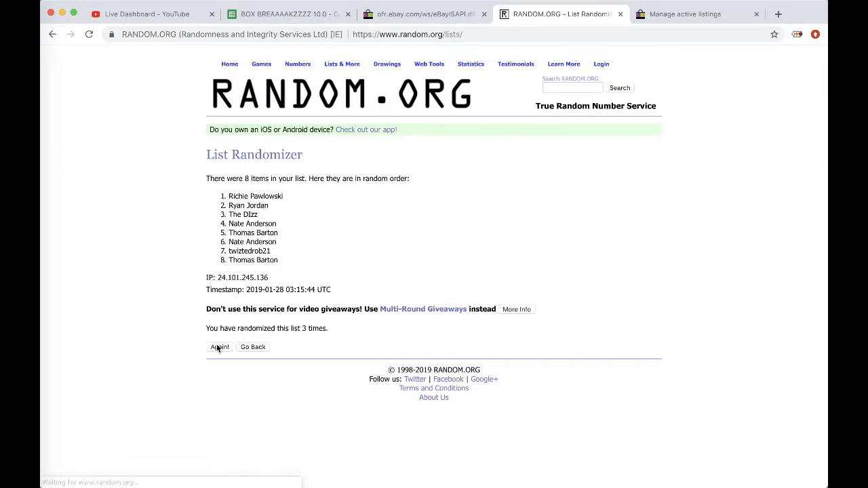
left_click(217, 347)
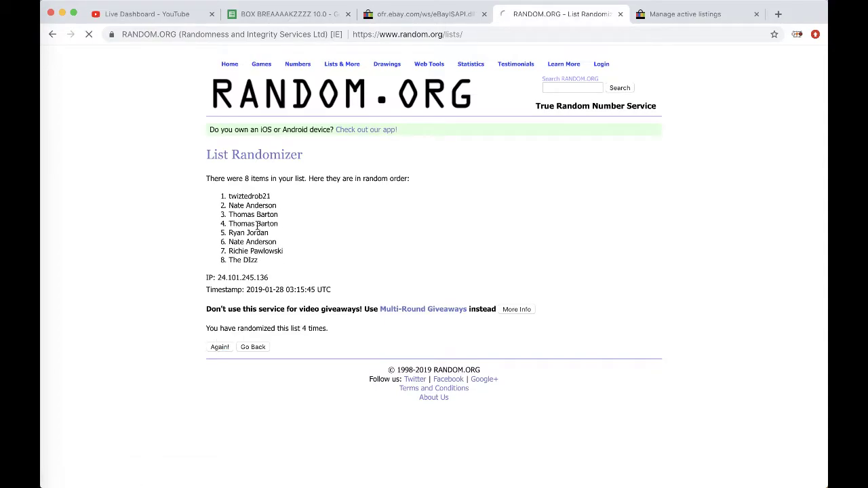
triple_click(255, 196)
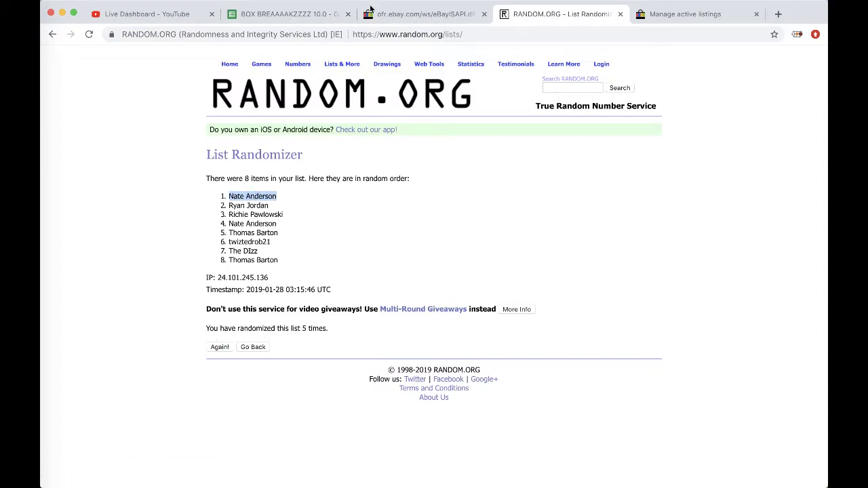
Paste the top shuffled buyer into C6 of Football Bonus Break #54 as values only.
left_click(285, 13)
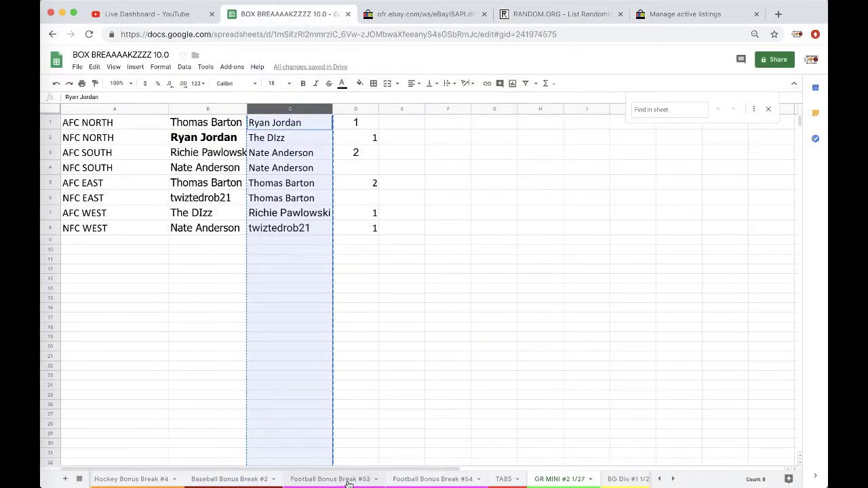
left_click(436, 480)
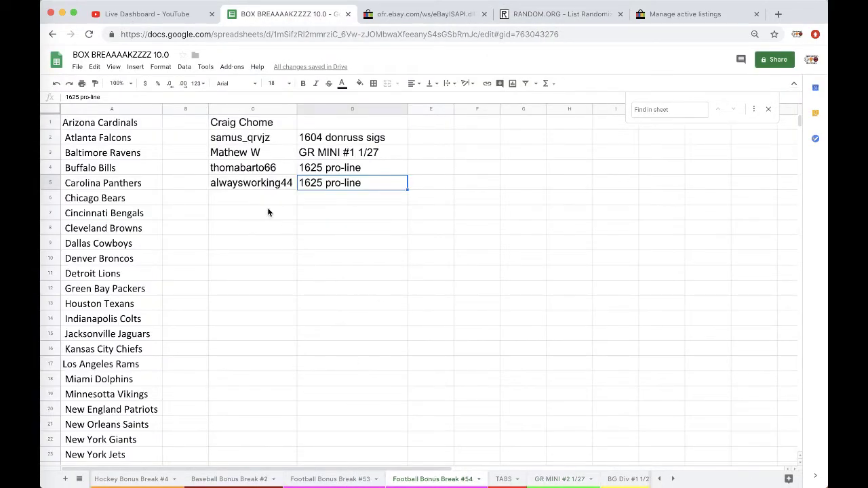
left_click(262, 198)
key("ctrl+v")
left_click(308, 229)
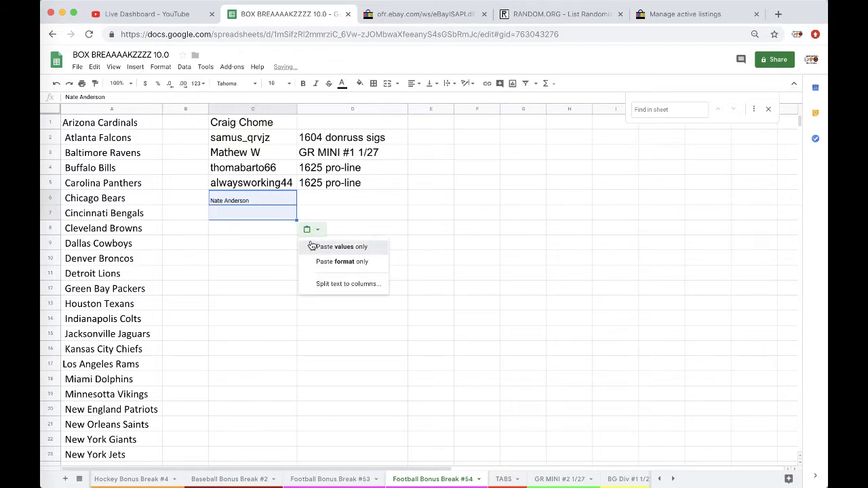
left_click(312, 245)
Copy the C5 buyer from GR MINI #2 1/27 into C7 of Football Bonus Break #54.
left_click(559, 479)
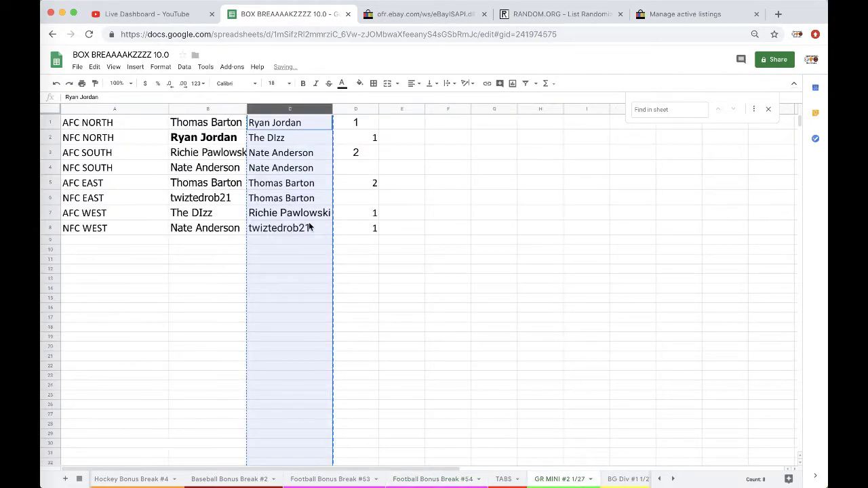
left_click(305, 183)
key("ctrl+c")
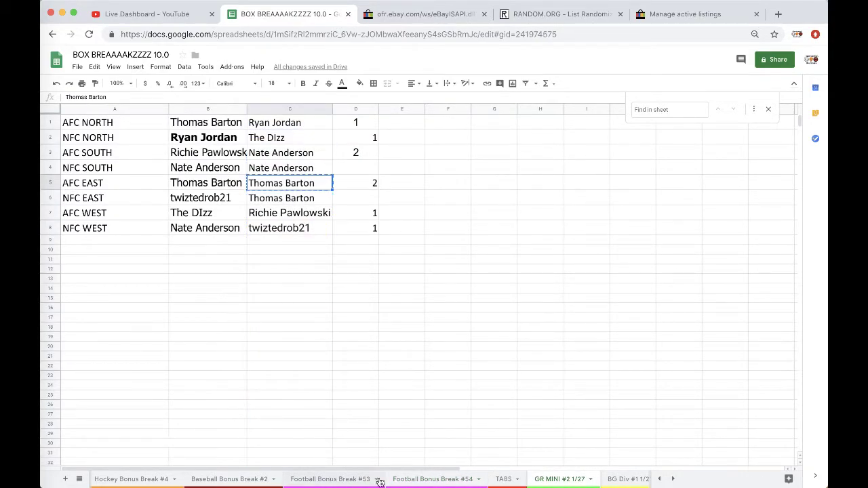
left_click(424, 479)
left_click(244, 214)
key("ctrl+v")
Enter 'gr minI #2 1/27' in D6 and copy it into D7.
left_click(327, 199)
type("gr min")
key("Tab")
double_click(345, 198)
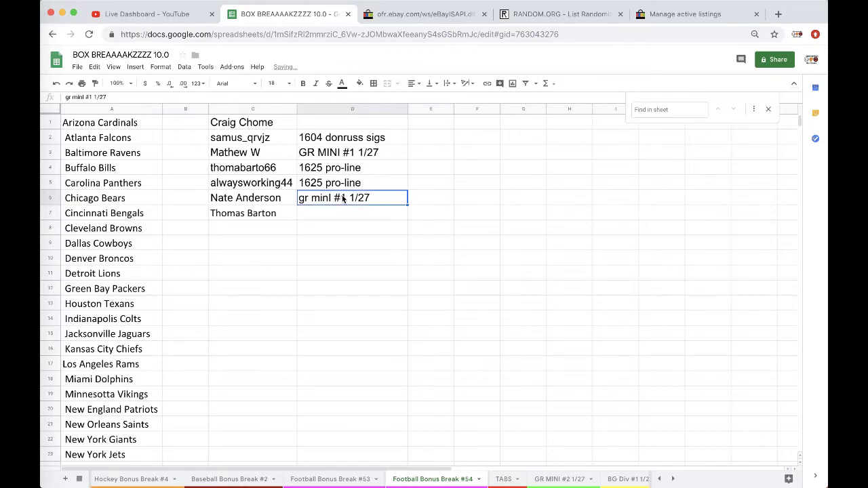
left_click(324, 220)
left_click(325, 198)
key("ctrl+c")
left_click(317, 212)
key("ctrl+v")
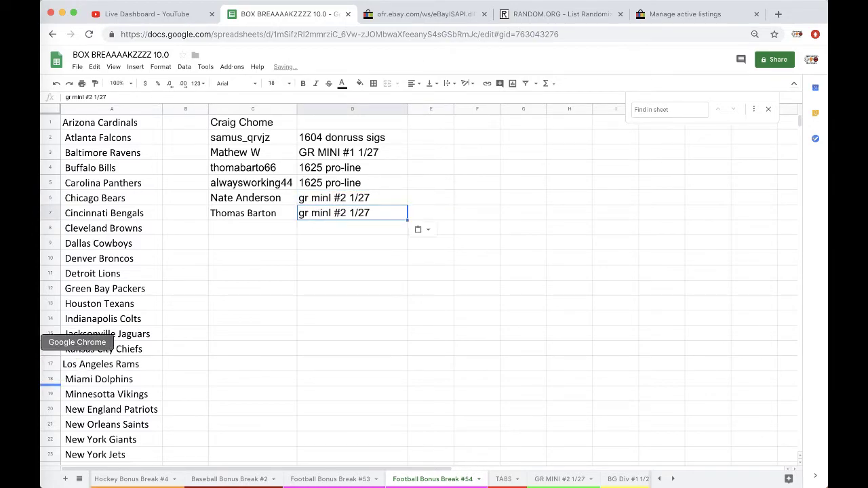